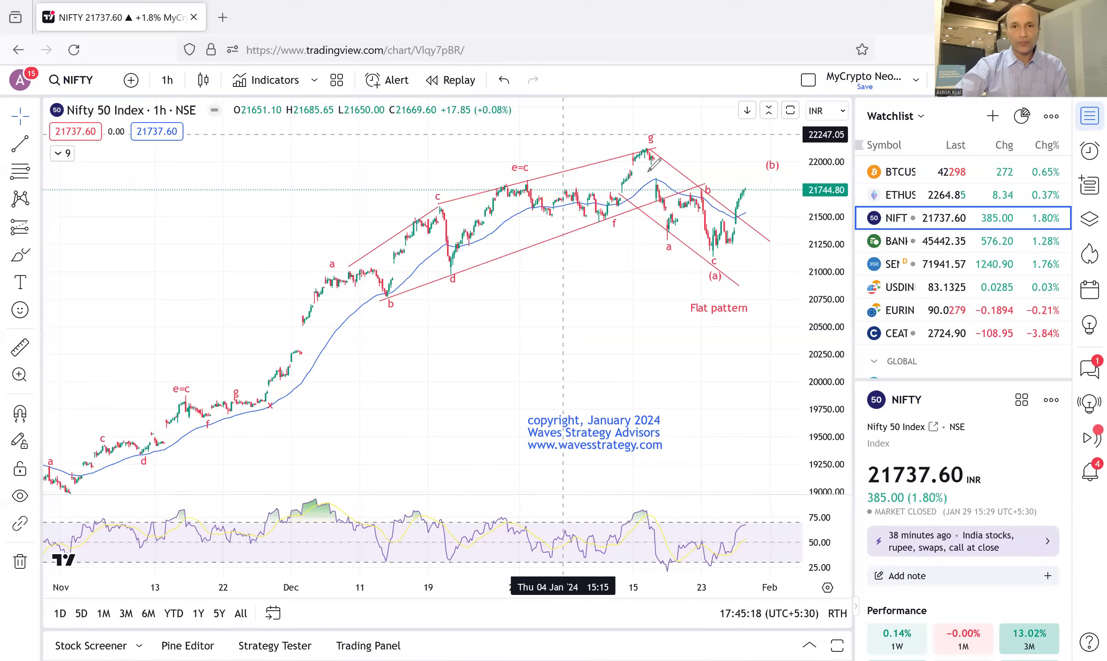
Step: Draw an L-shaped line around the decline from the wave g high and handwrite a retracement level below the (b) label
mouse_move(648, 170)
mouse_down()
mouse_move(652, 279)
mouse_move(740, 281)
mouse_up()
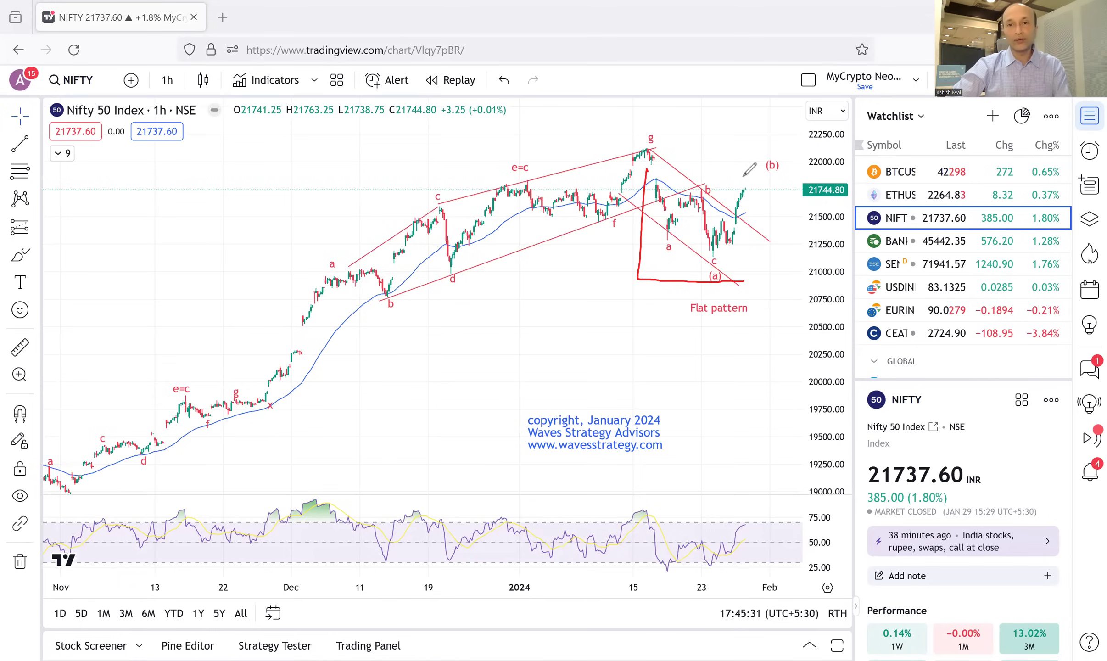
drag(762, 173, 768, 177)
drag(775, 174, 773, 187)
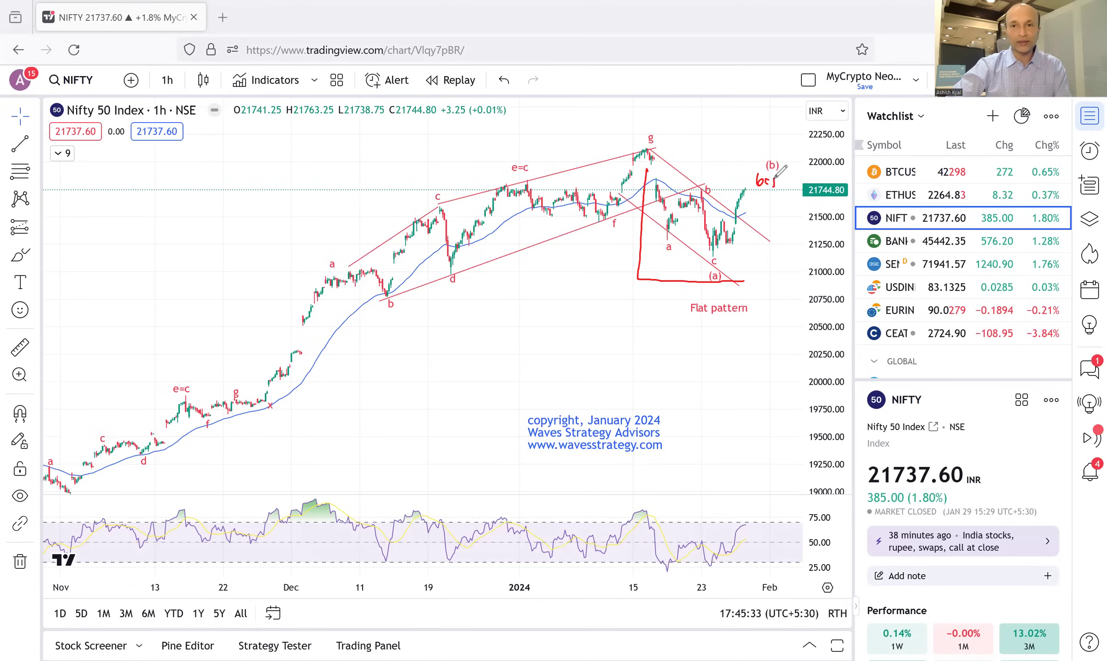
Step: Handwrite 100% above the (b) label and draw a horizontal line across from the wave g high
drag(749, 142, 757, 144)
drag(765, 142, 773, 149)
drag(775, 144, 780, 143)
drag(648, 146, 804, 149)
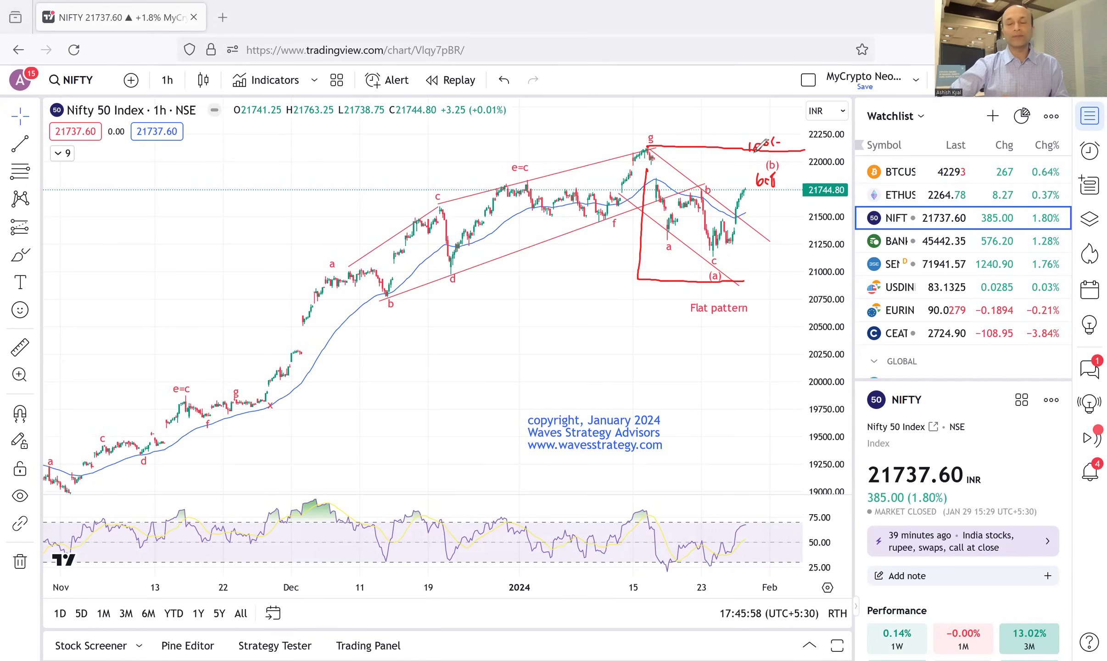
Step: Handwrite the wave structure 3-3-5 below the Flat pattern label
mouse_move(640, 347)
mouse_down()
mouse_move(646, 361)
mouse_move(669, 353)
mouse_up()
mouse_move(678, 345)
mouse_down()
mouse_move(679, 361)
mouse_move(705, 337)
mouse_up()
drag(717, 333, 709, 351)
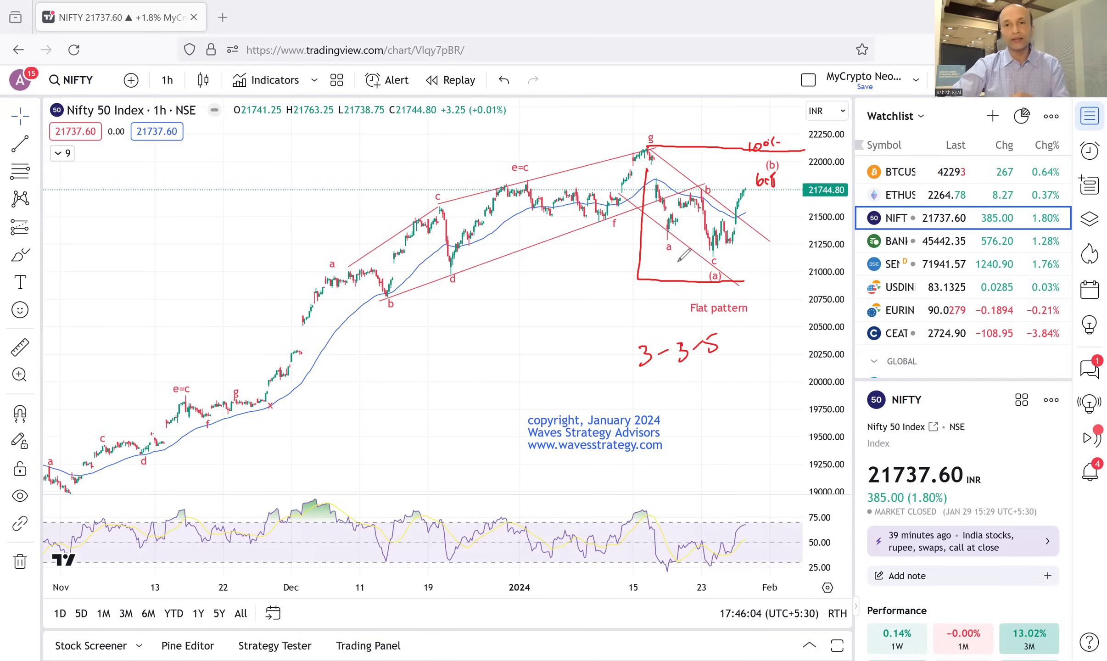
Step: Mark the (a) and (b) legs with a 3 each and sketch a zigzag decline following (b)
drag(661, 263, 658, 286)
drag(757, 215, 760, 230)
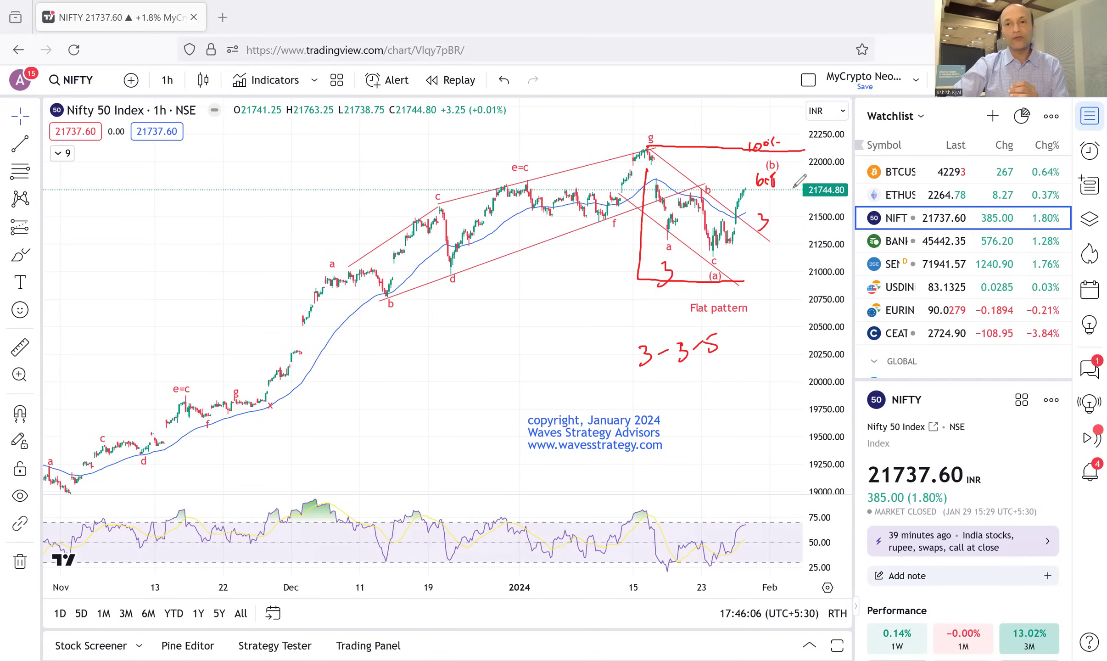
drag(784, 158, 811, 244)
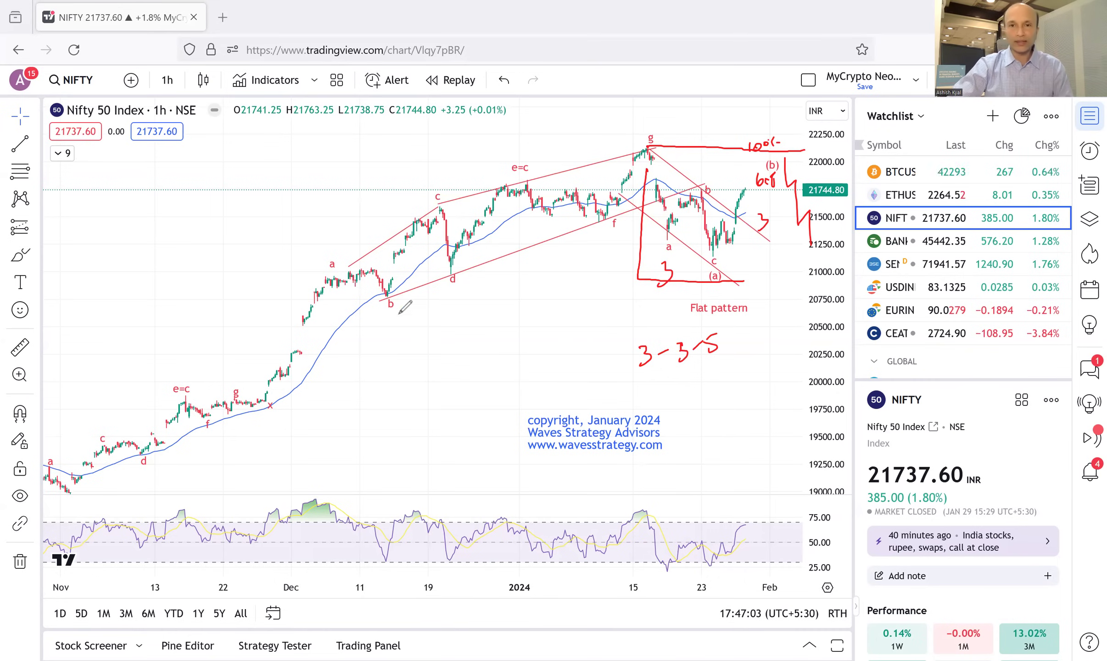
Step: Handwrite the notes "Sell options" and "Deep OTM" in the empty chart area below the price channel
mouse_move(493, 391)
mouse_down()
mouse_move(513, 351)
mouse_move(567, 351)
mouse_up()
mouse_move(583, 304)
mouse_down()
mouse_move(629, 278)
mouse_move(573, 360)
mouse_move(696, 287)
mouse_up()
drag(579, 352, 593, 328)
mouse_move(522, 283)
mouse_down()
mouse_move(614, 248)
mouse_move(585, 284)
mouse_up()
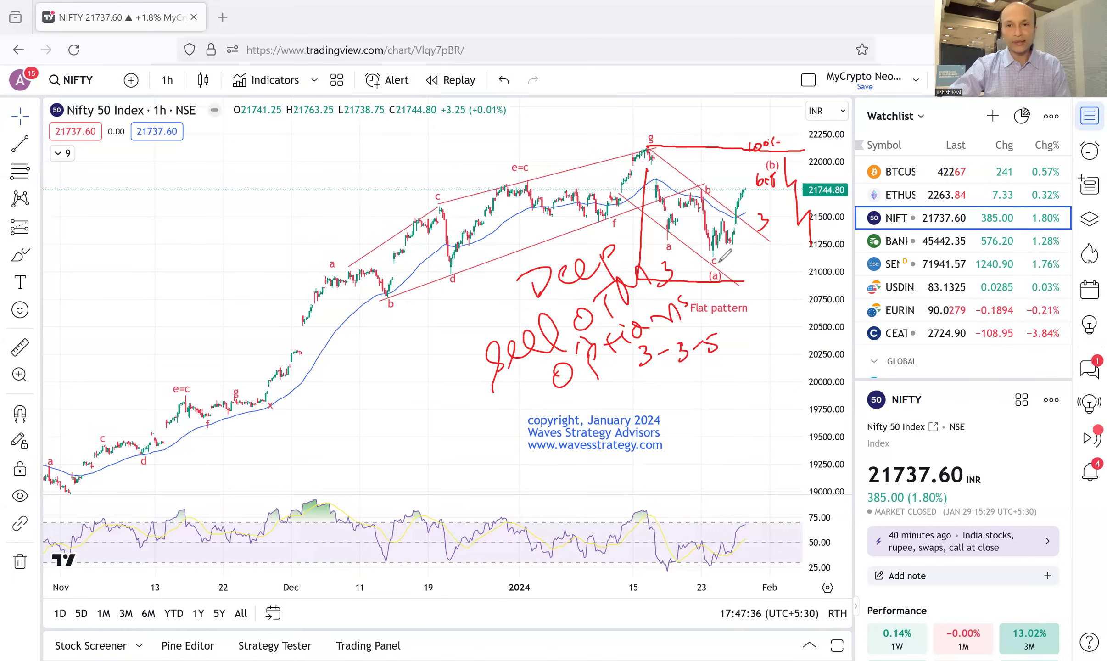
Step: Draw a rising support line from the wave c low and a short dip with rebound from the latest price
drag(712, 259, 788, 207)
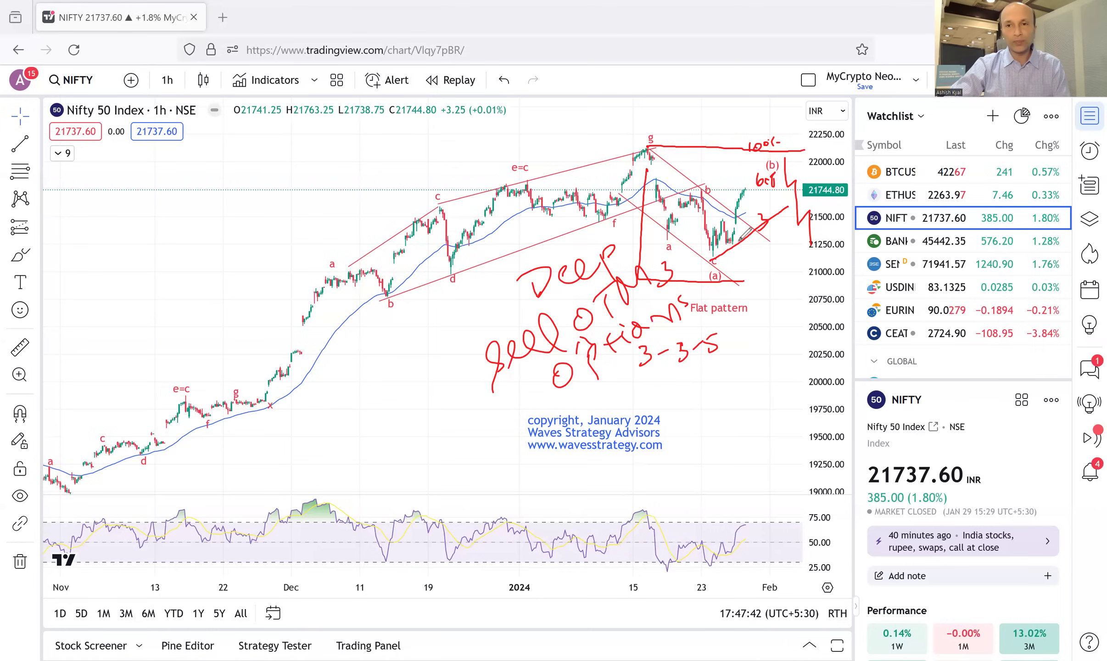
drag(748, 187, 752, 205)
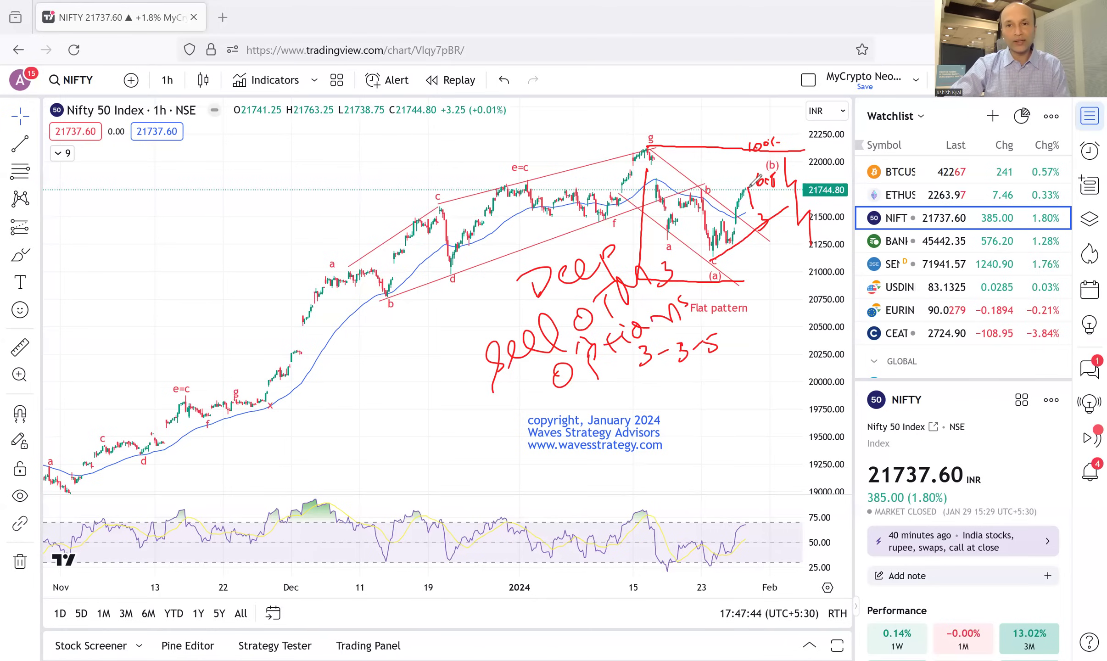
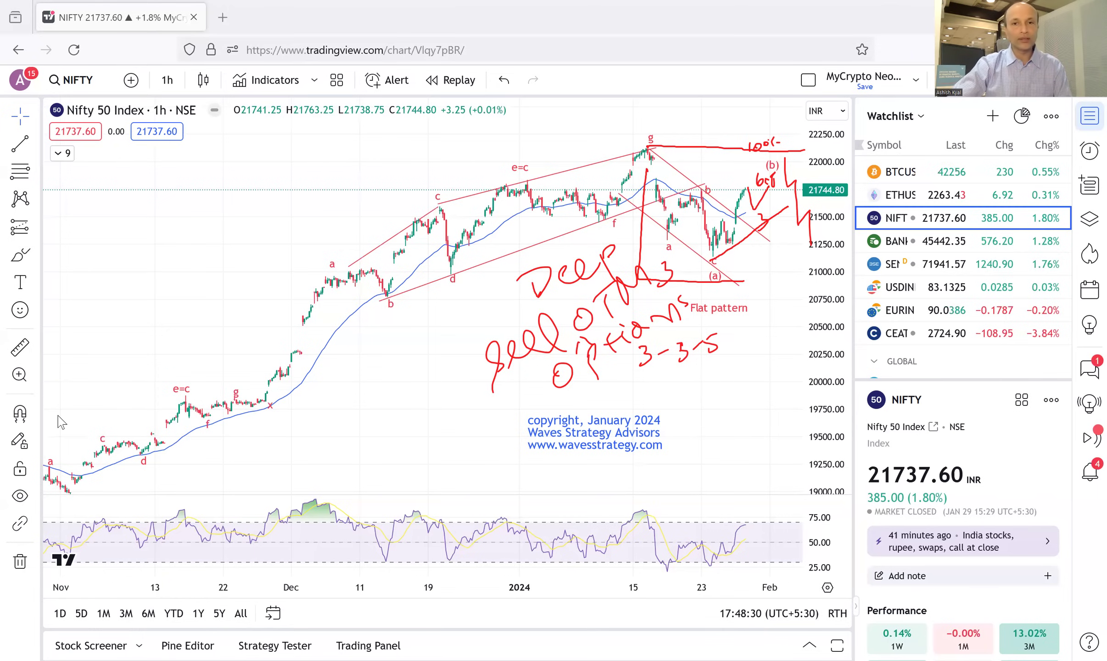
Step: Clear all freehand annotations, handwrite the levels 21840 and 21440 below the price channel, and enclose them in brackets
key(e)
drag(534, 316, 571, 331)
drag(579, 313, 582, 321)
drag(608, 290, 597, 312)
mouse_move(625, 288)
mouse_down()
mouse_move(619, 298)
mouse_move(625, 289)
mouse_up()
drag(556, 376, 583, 385)
drag(597, 363, 660, 336)
drag(523, 306, 603, 405)
drag(646, 273, 647, 363)
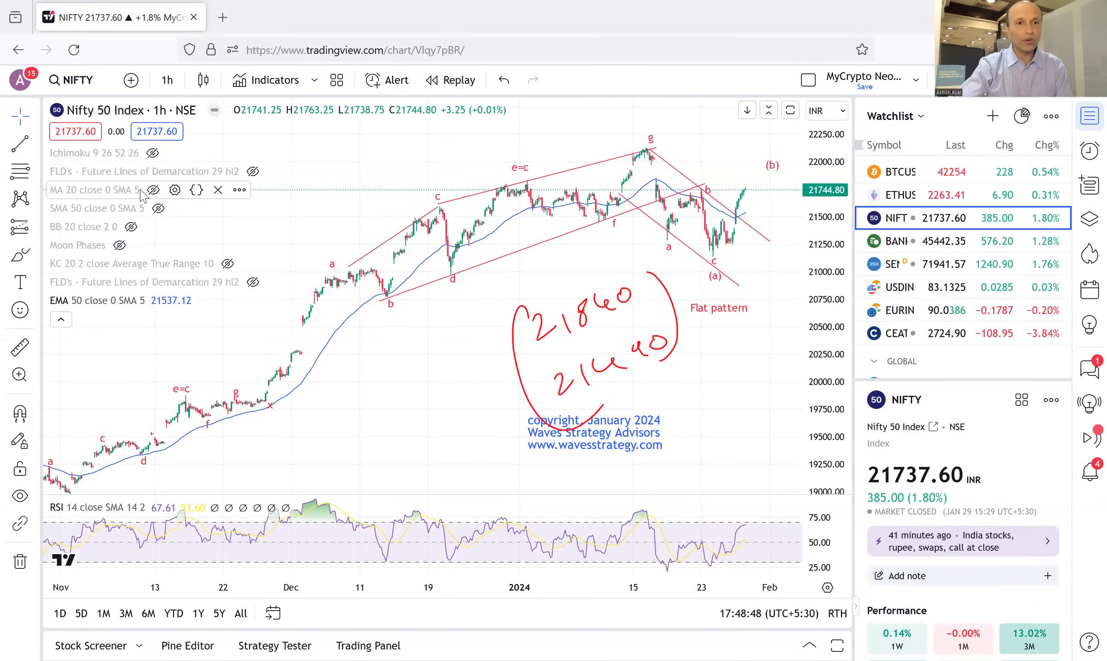
Step: Show the Moon Phases indicator on the NIFTY chart and switch the chart to the 1 day interval
click(119, 245)
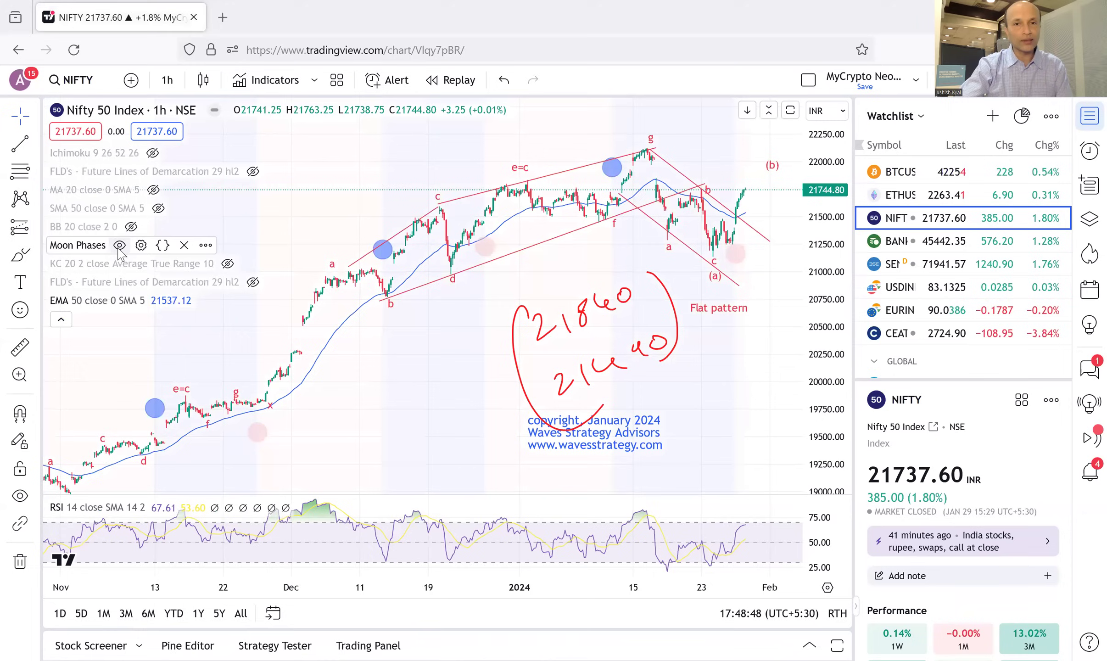
click(62, 320)
click(167, 80)
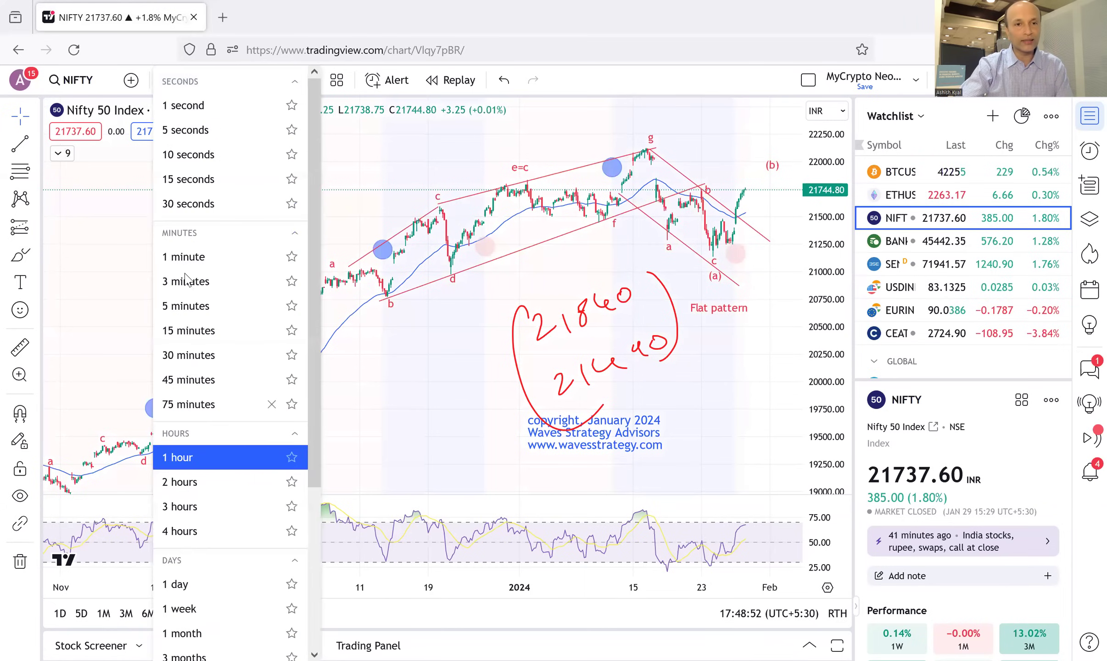
click(200, 585)
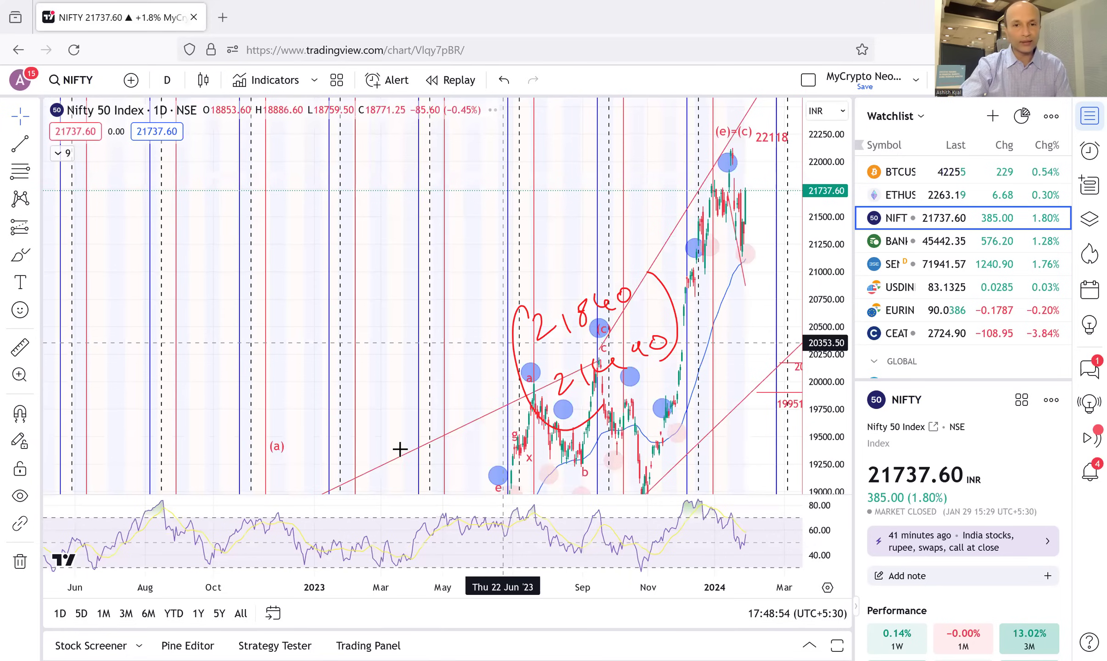
click(404, 564)
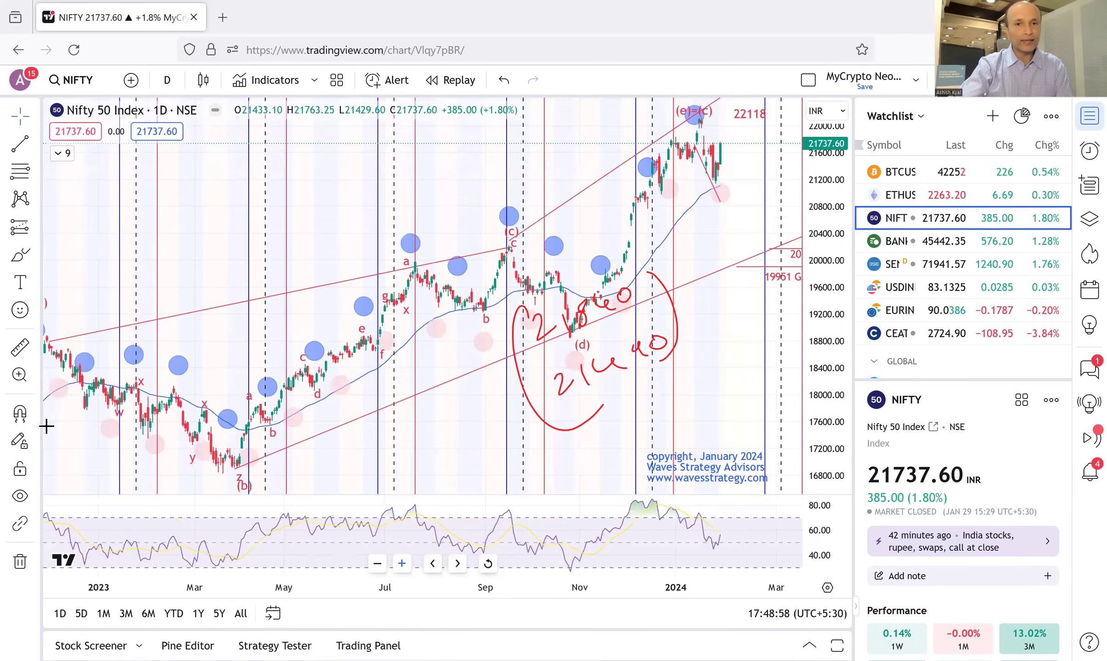
scroll(46, 426, up, 3)
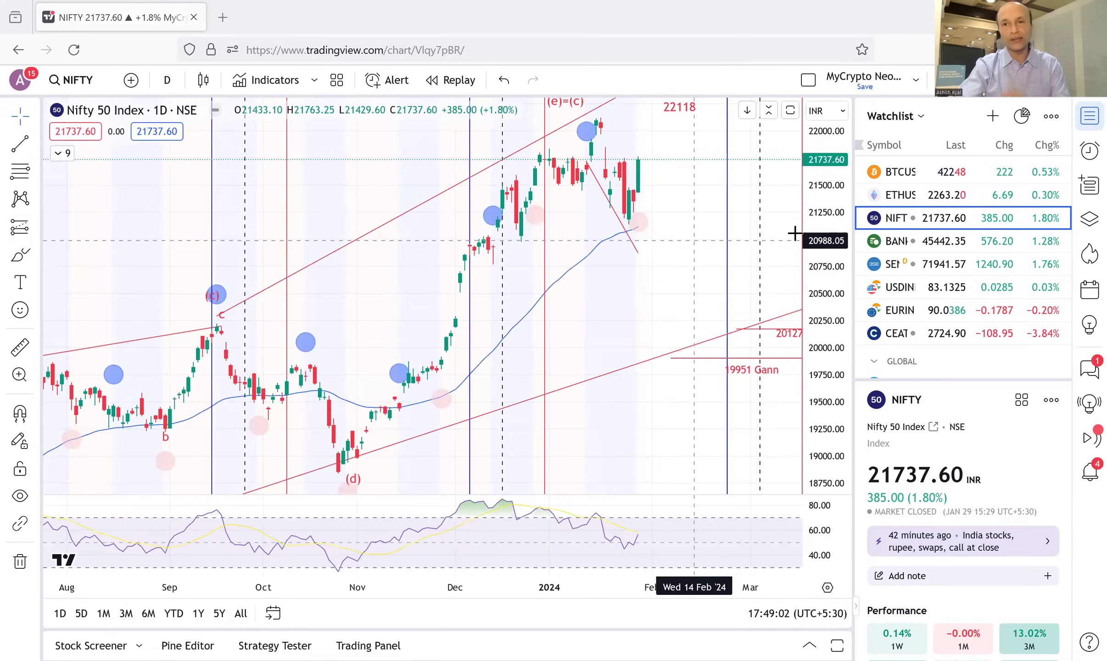
drag(828, 288, 825, 323)
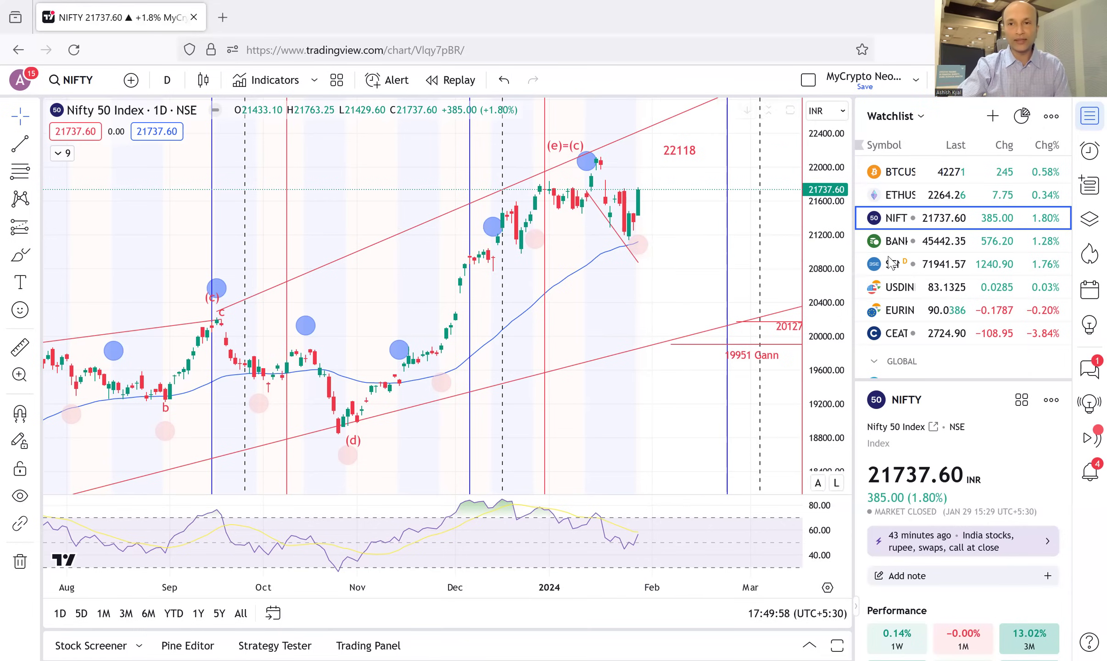
Step: Load the BANKNIFTY chart from the watchlist and hide its Moon Phases indicator
click(904, 246)
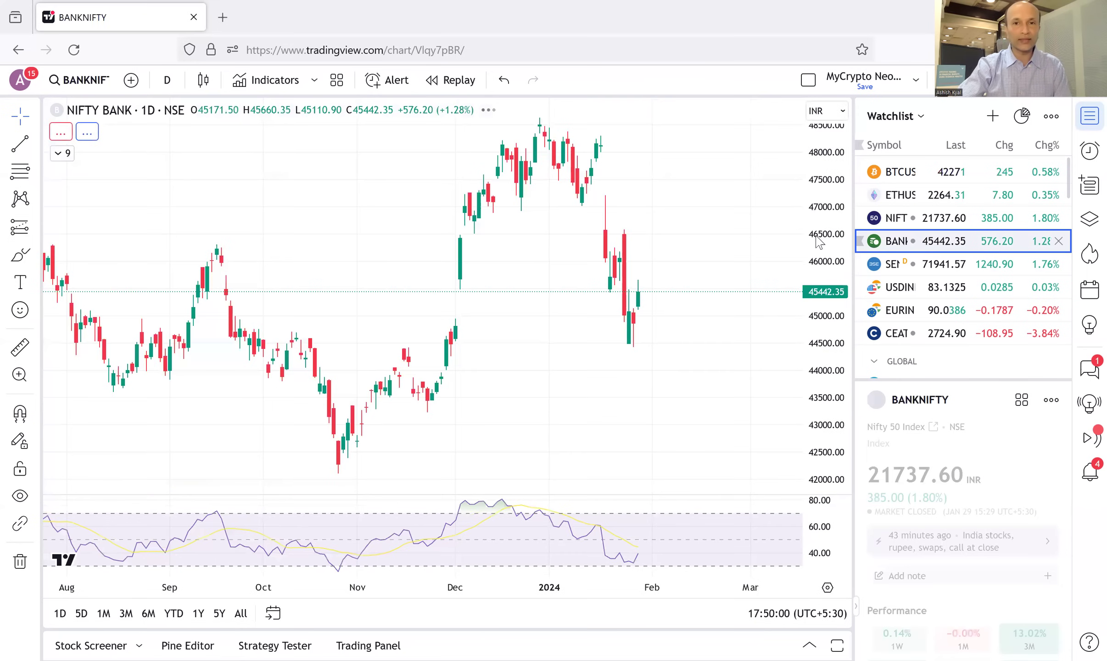
click(64, 155)
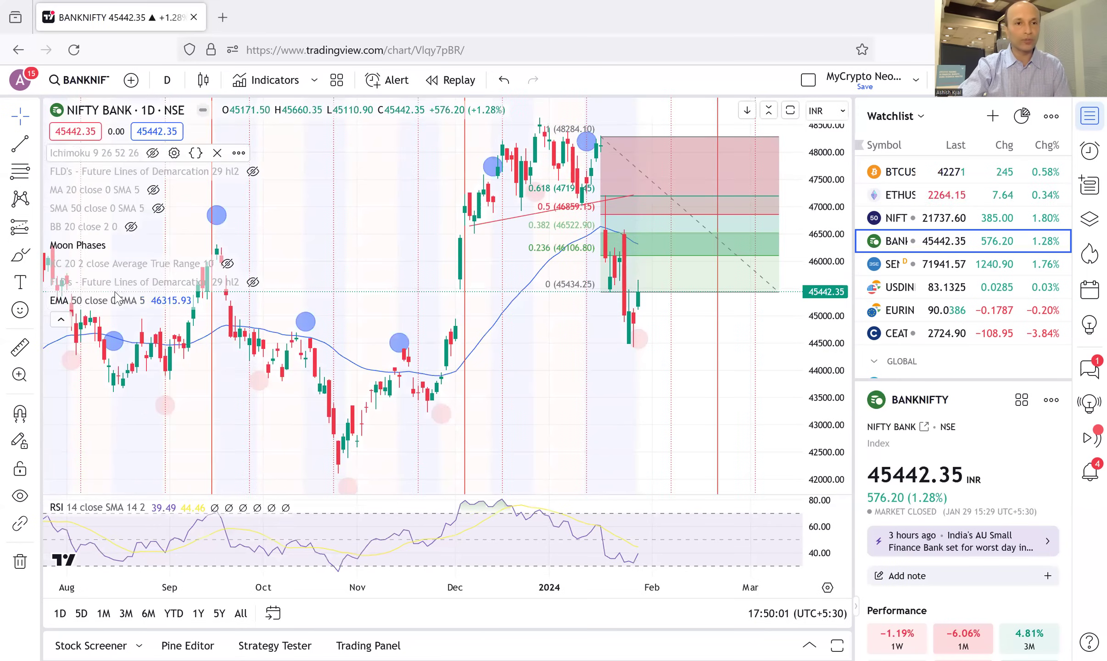
click(119, 245)
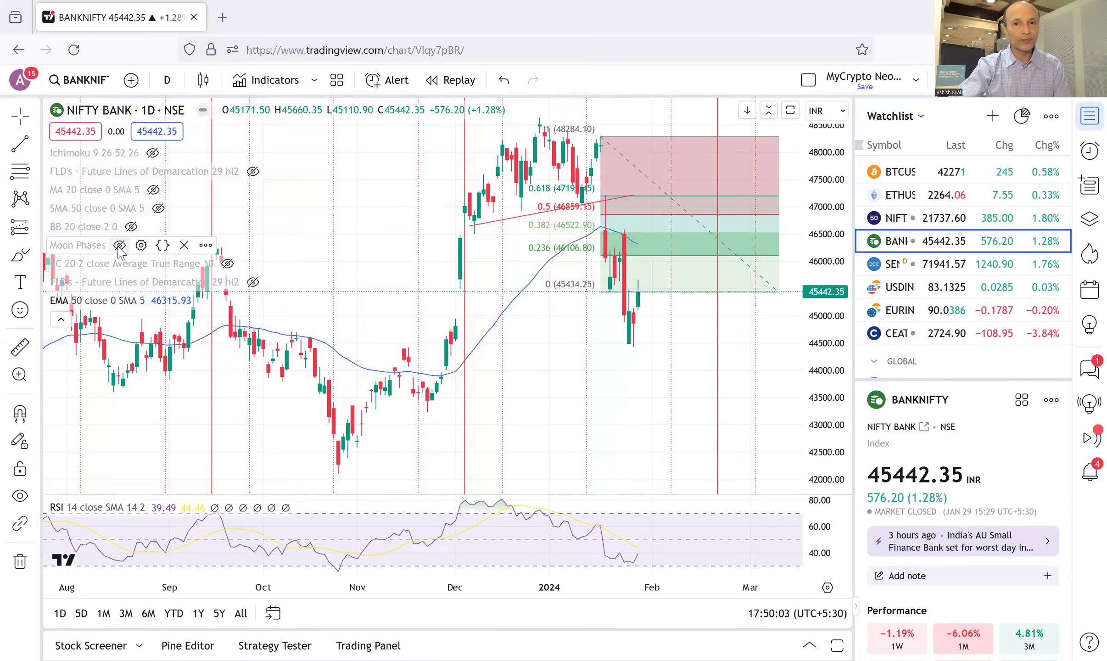
click(60, 320)
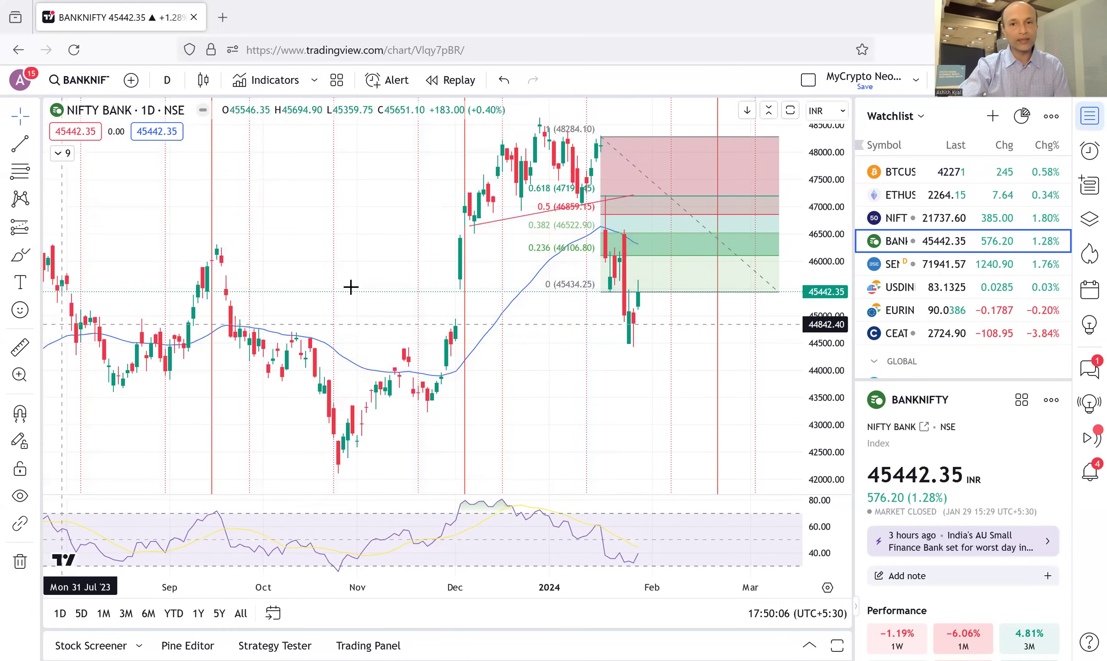
Step: Move the end point of the BANKNIFTY Fibonacci retracement down to the late-January low at 44447.80
mouse_move(777, 292)
mouse_down()
mouse_move(758, 357)
mouse_move(760, 346)
mouse_up()
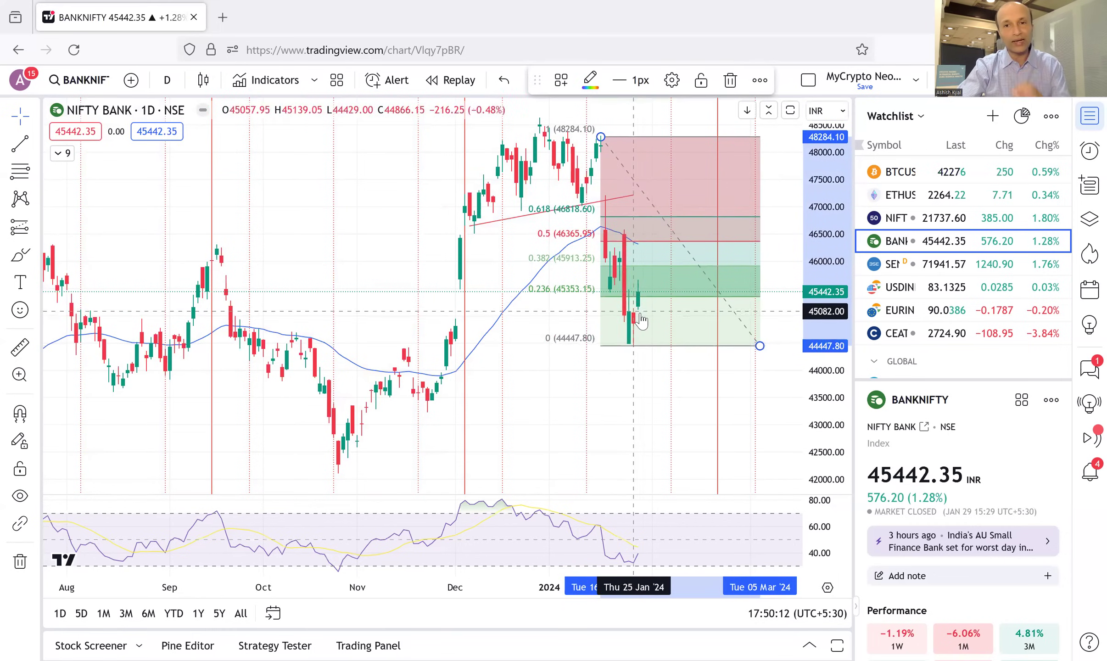